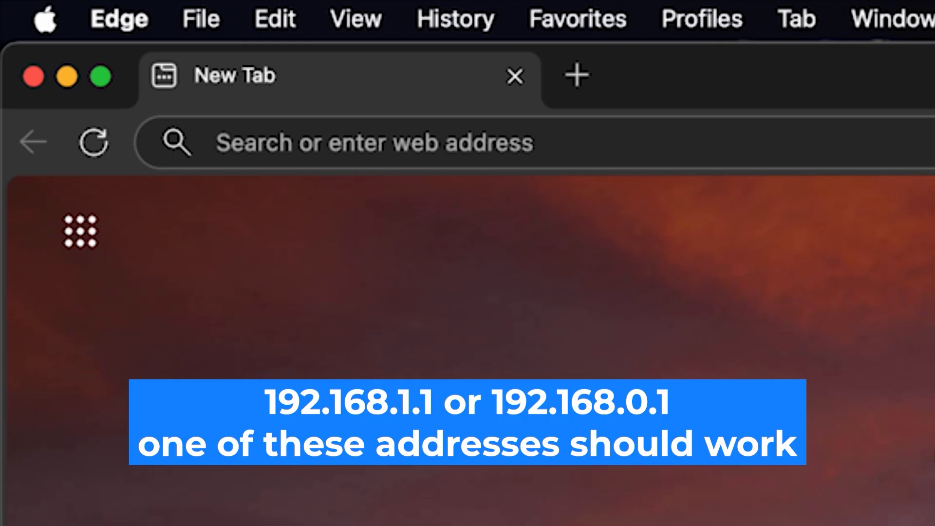
- Load the router admin page at 192.168.1.1 in Edge
left_click(555, 140)
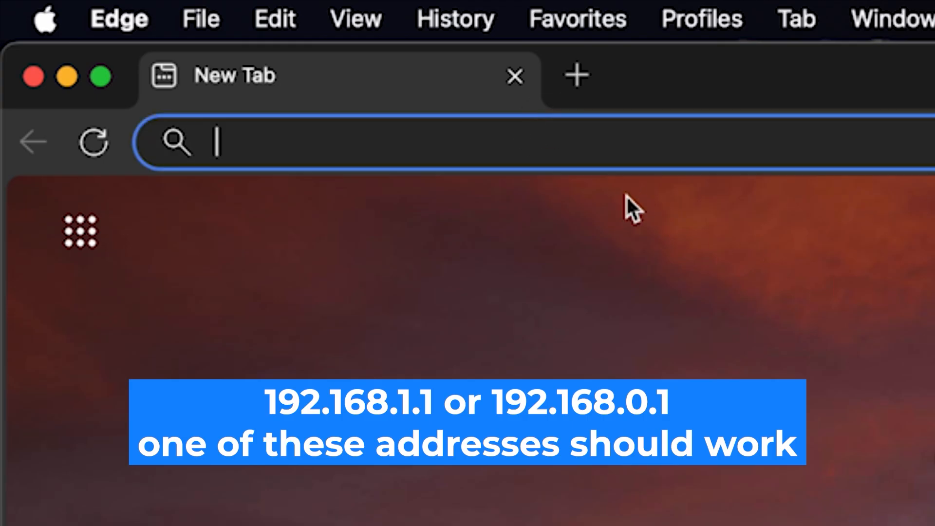
type("192")
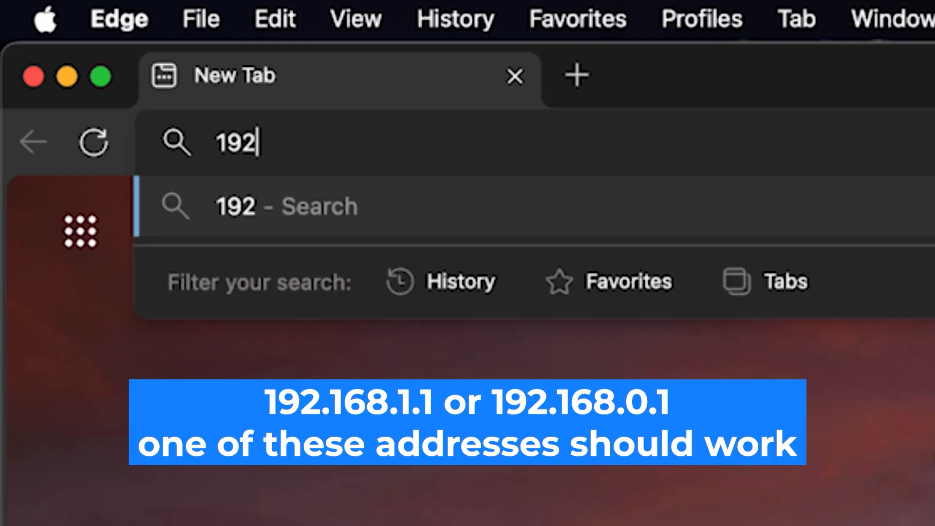
type(".16")
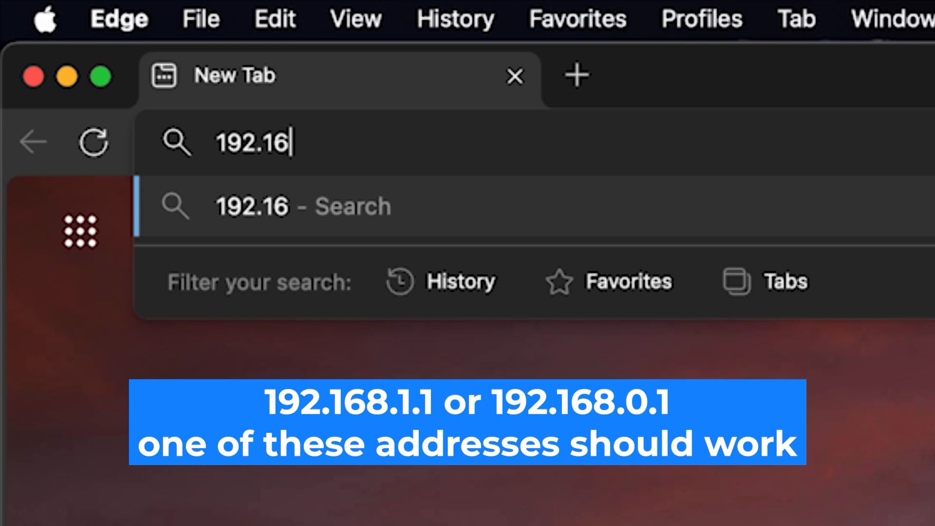
type("8.1")
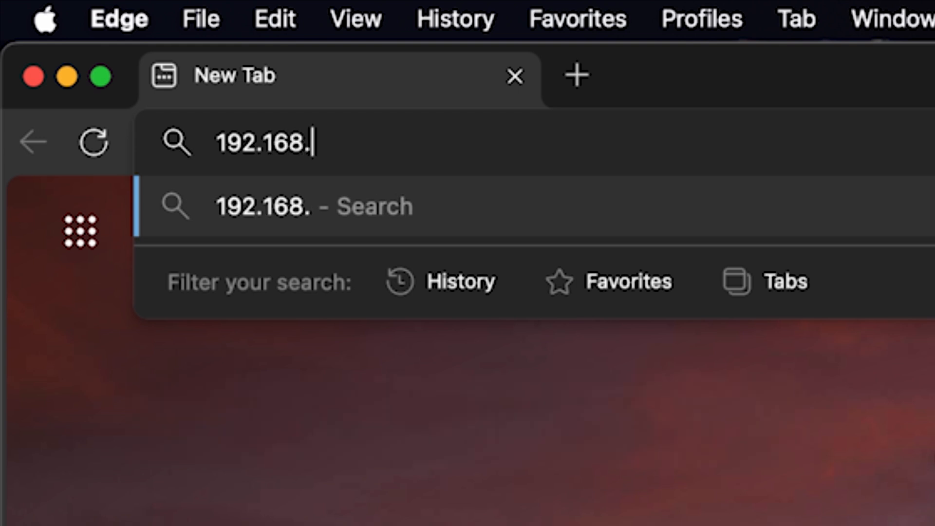
type(".1")
key("Return")
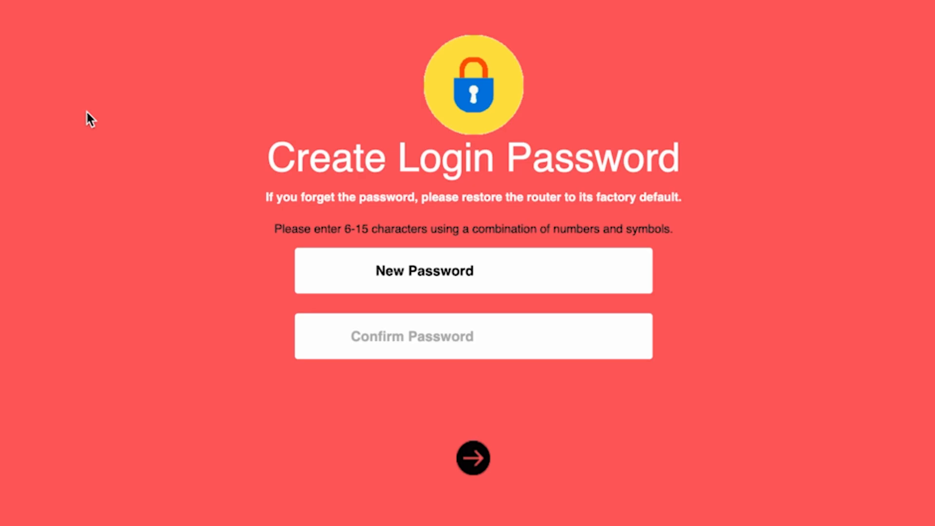
- Enter the new admin login password, confirm it, and submit it
type("********")
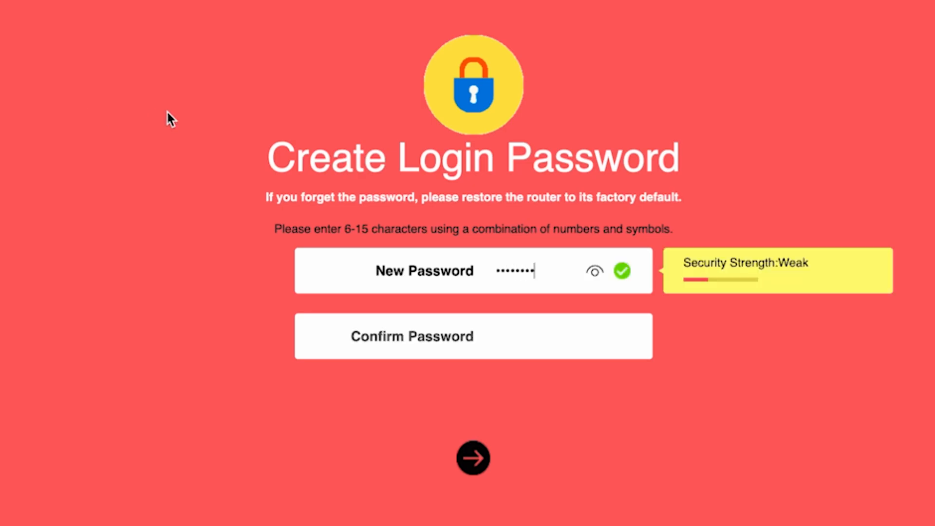
left_click(594, 272)
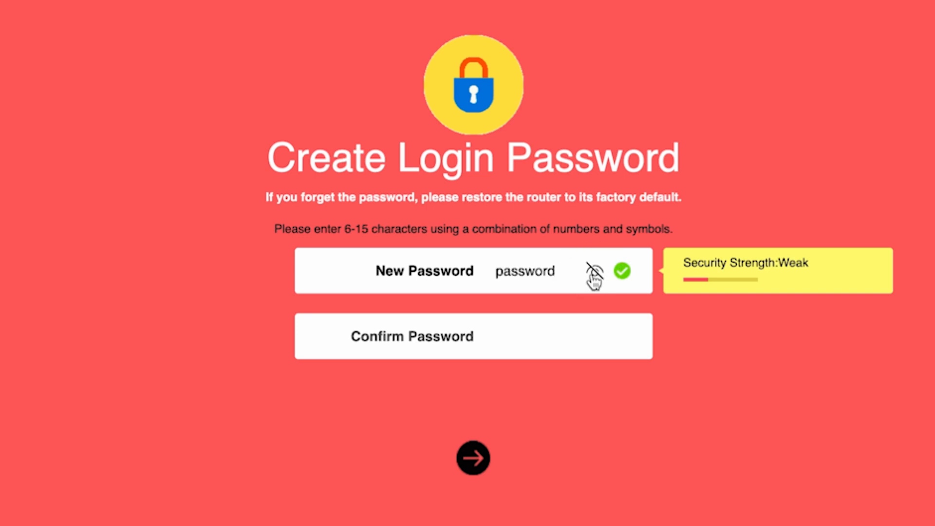
left_click(515, 336)
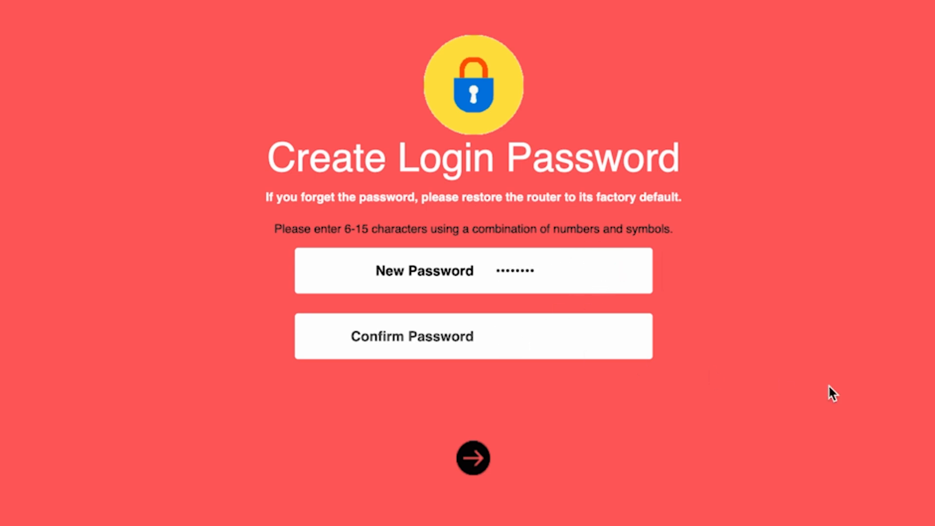
type("passwor")
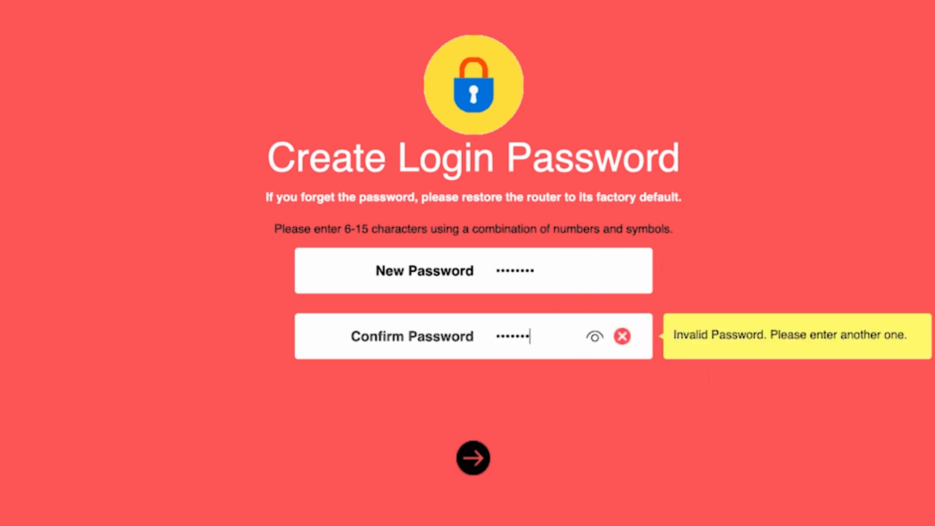
type("d")
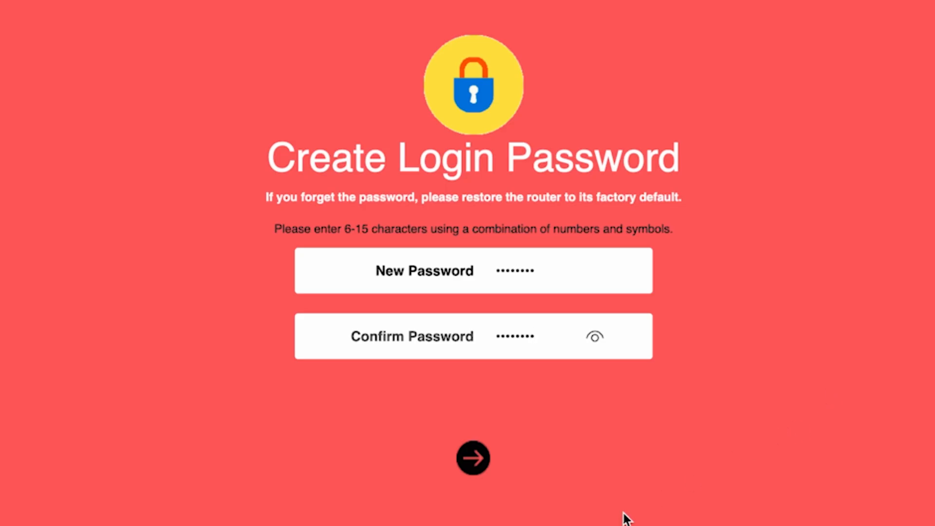
left_click(470, 465)
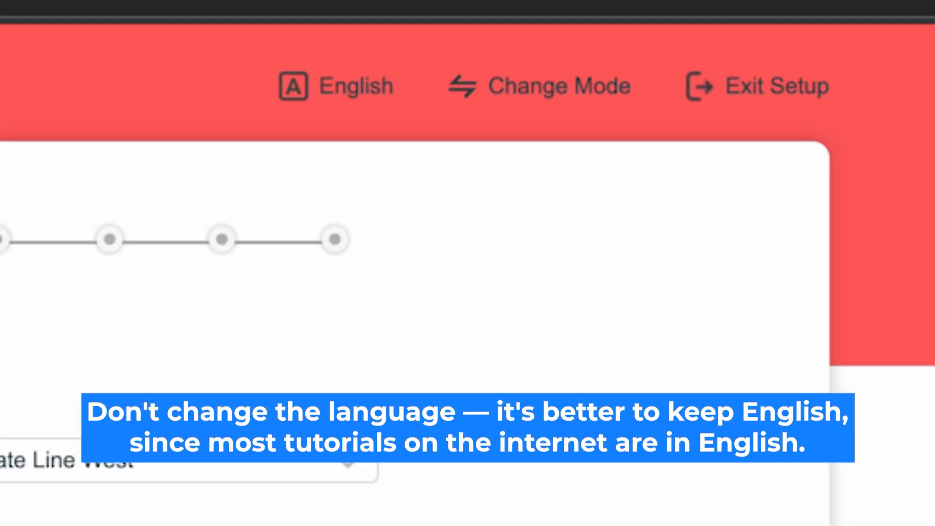
left_click(353, 86)
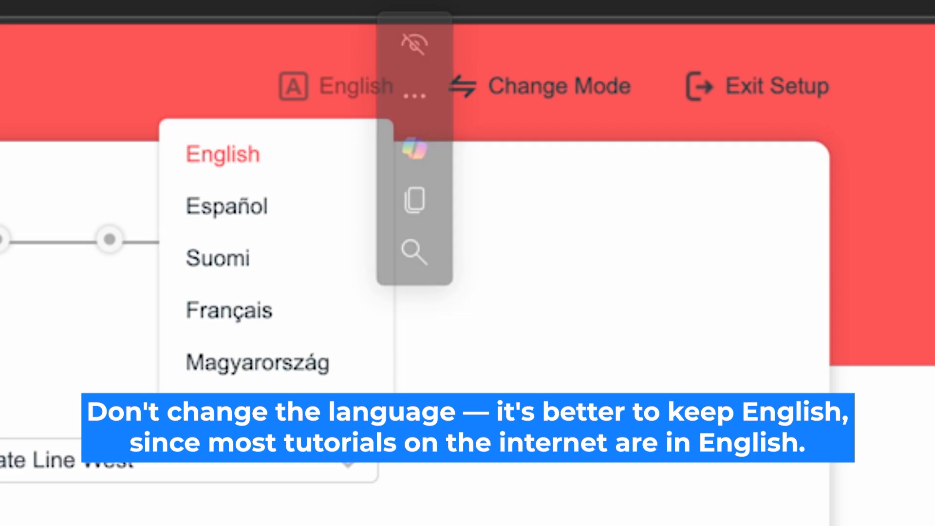
left_click(243, 153)
left_click(561, 88)
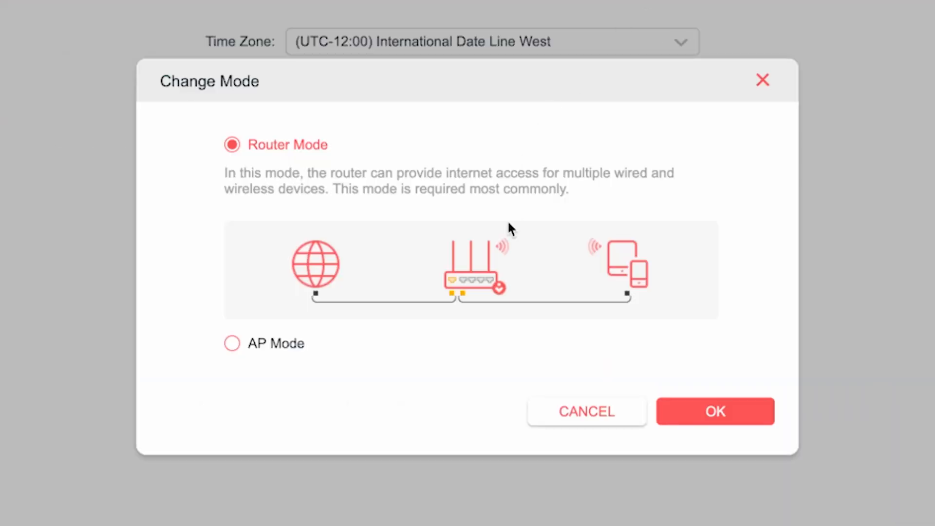
left_click(246, 153)
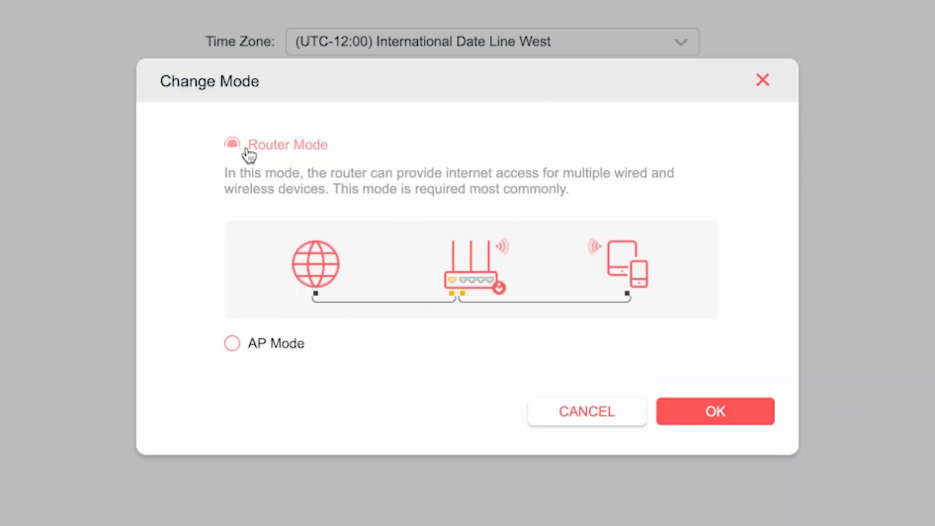
left_click(710, 411)
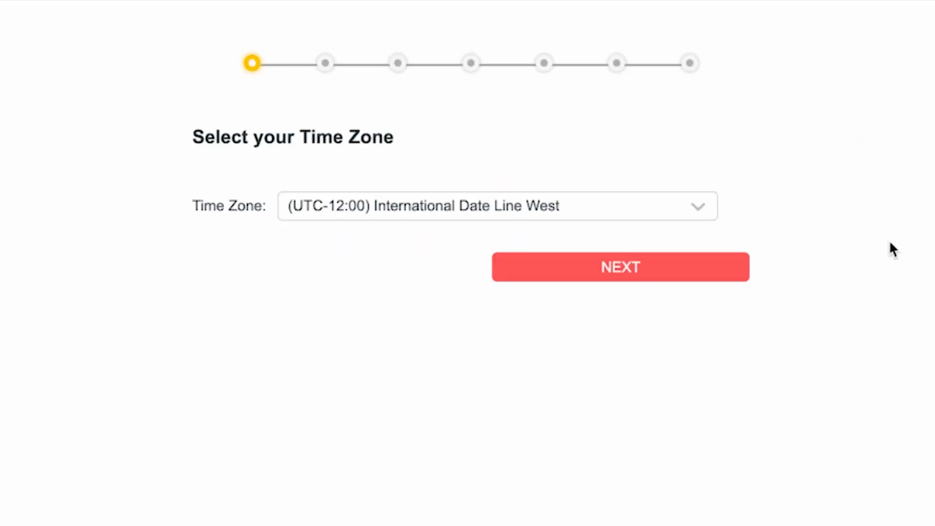
- Keep the time zone at (UTC-12:00) International Date Line West and continue
left_click(675, 206)
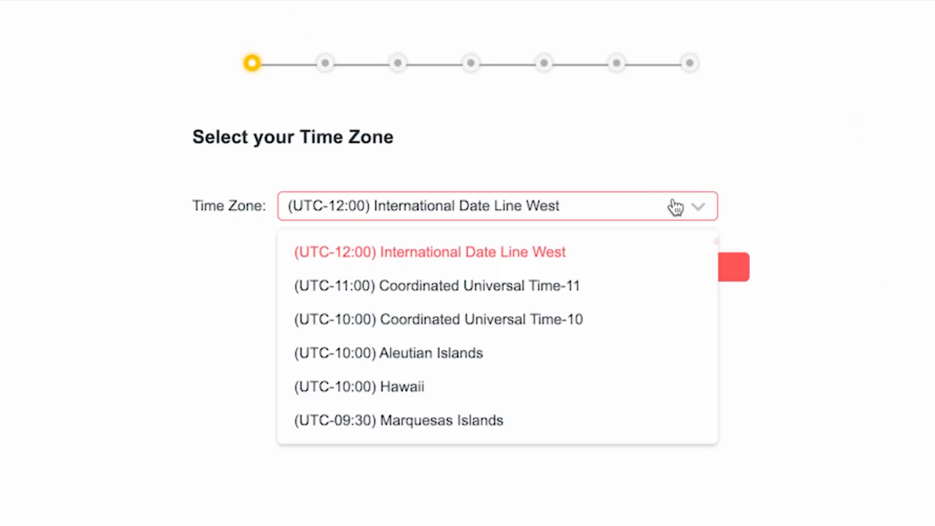
scroll(534, 341, "down", 10)
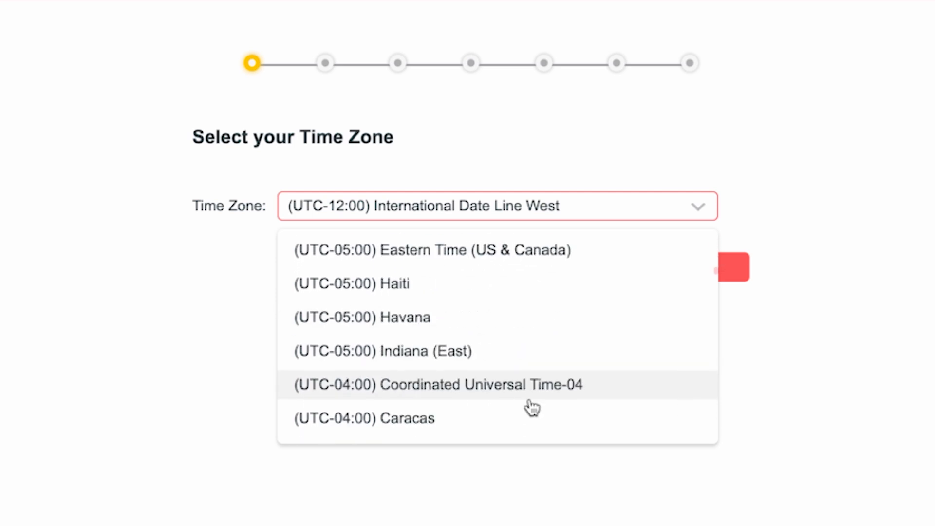
scroll(541, 385, "up", 10)
left_click(531, 254)
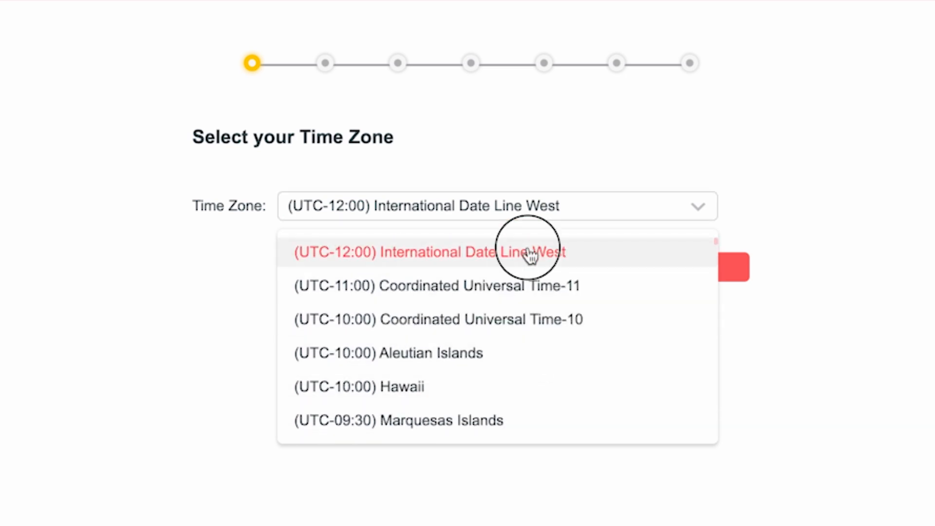
left_click(620, 270)
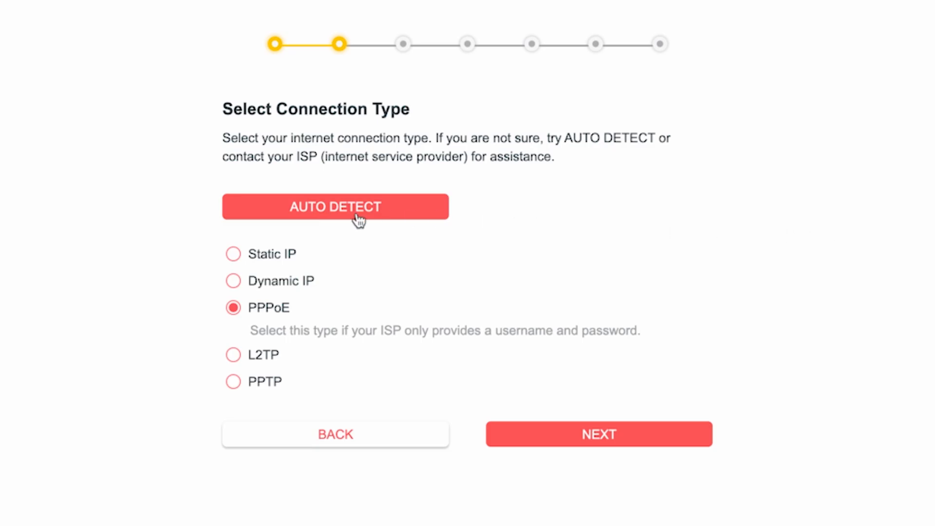
- Auto-detect the connection, choose Dynamic IP, and keep the default MAC address
left_click(343, 219)
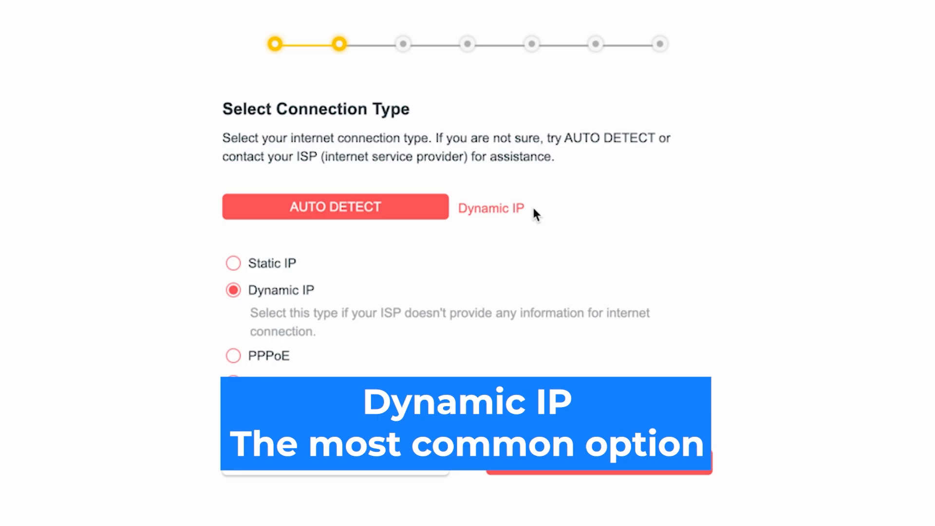
left_click(234, 293)
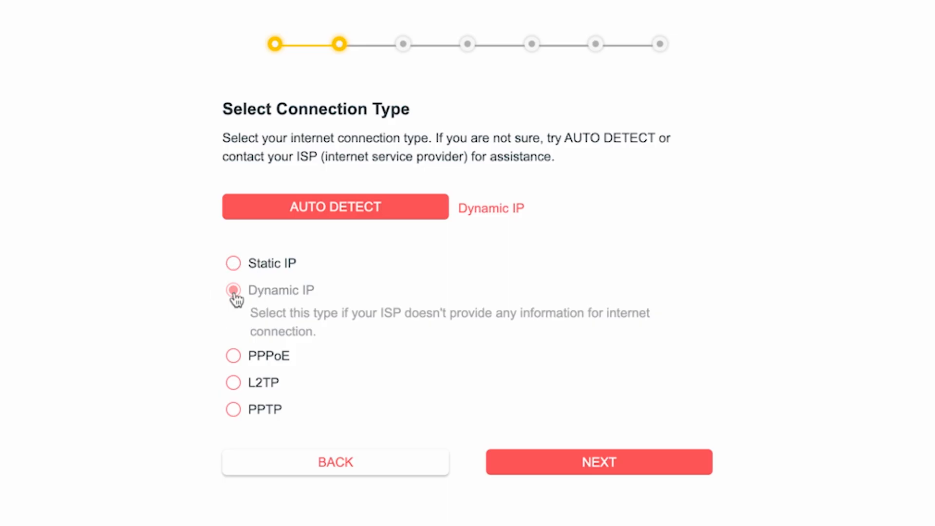
left_click(610, 466)
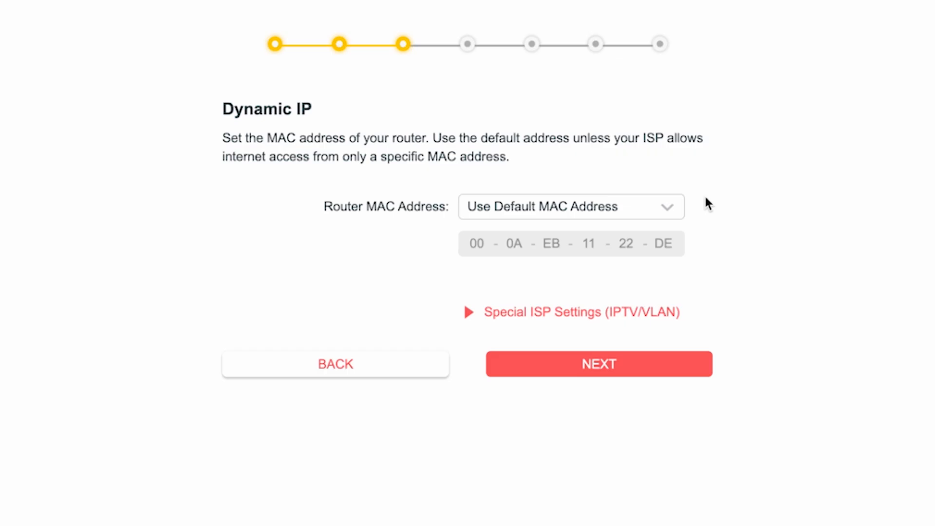
left_click(599, 365)
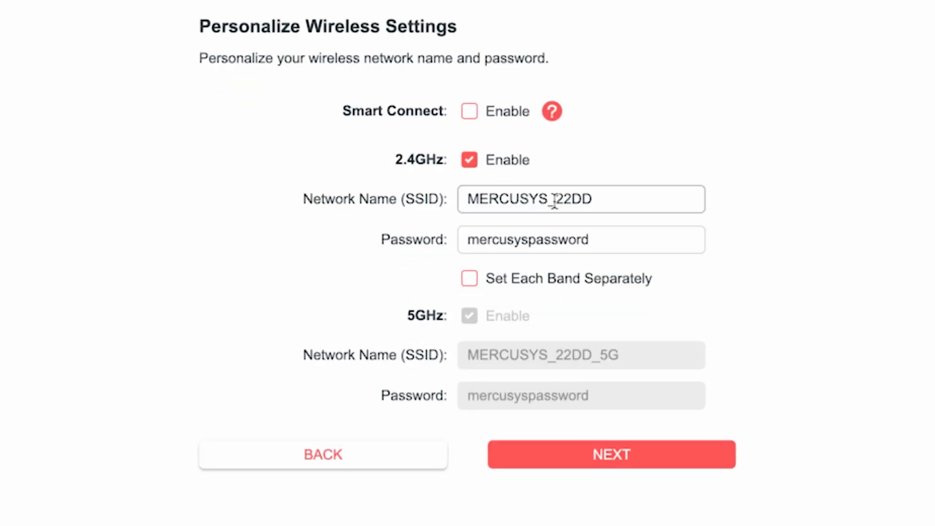
- Rename the 2.4GHz network to MERCUSYS and set a new Wi-Fi password
left_click_drag(547, 200, 631, 202)
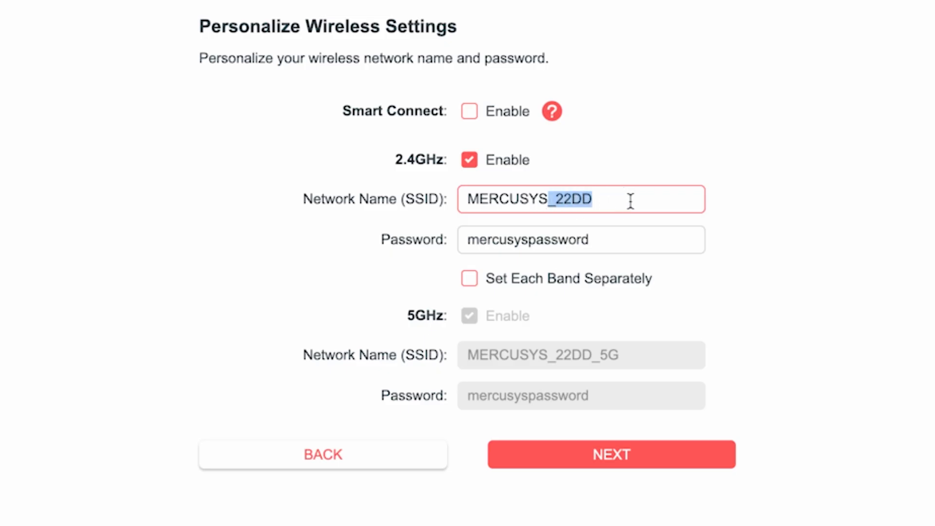
key("BackSpace")
left_click(526, 238)
left_click_drag(638, 250, 387, 252)
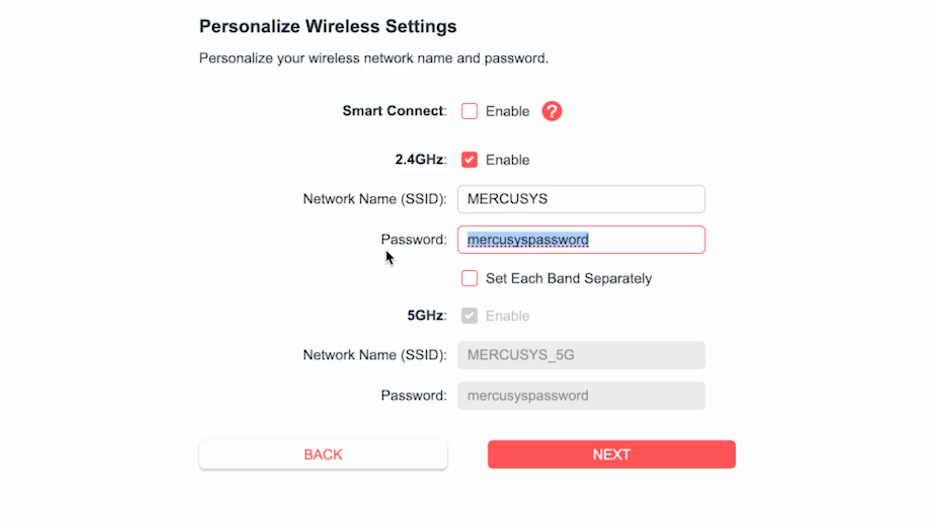
type("123456789")
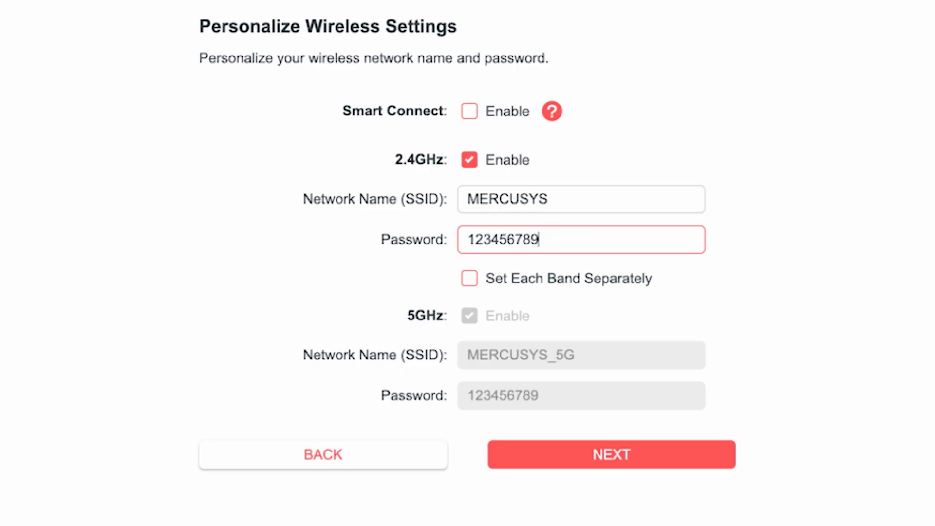
left_click(710, 289)
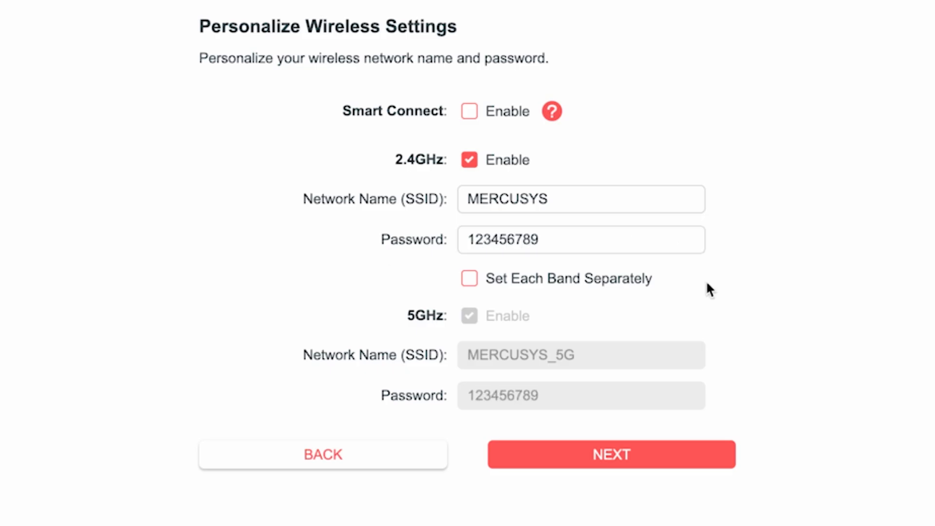
- Configure the 5GHz band separately as MERCUSYS_5G with its own password, and submit
left_click(470, 282)
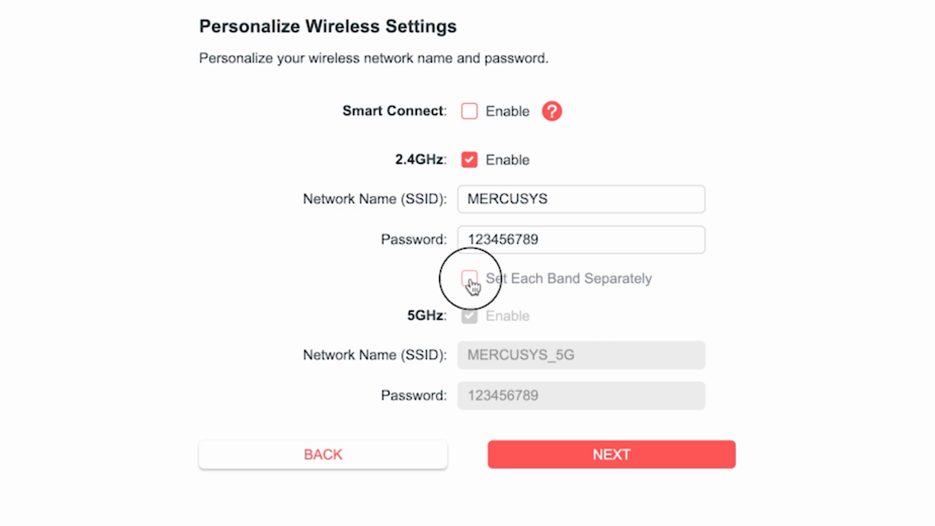
left_click(595, 355)
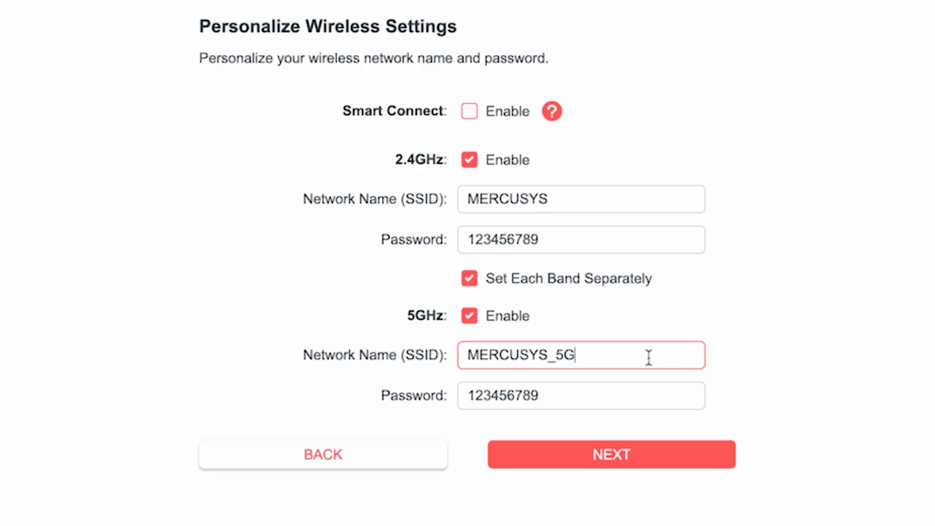
left_click(563, 400)
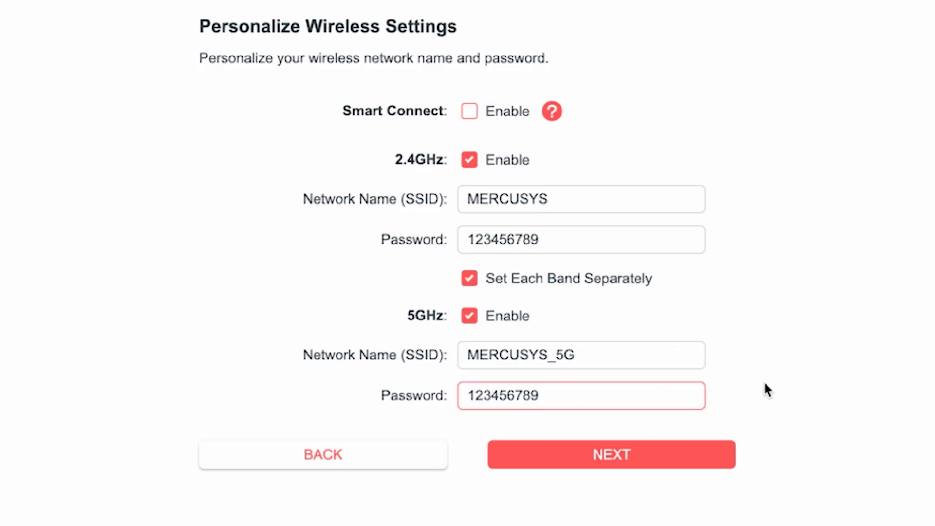
type("5G")
left_click(620, 455)
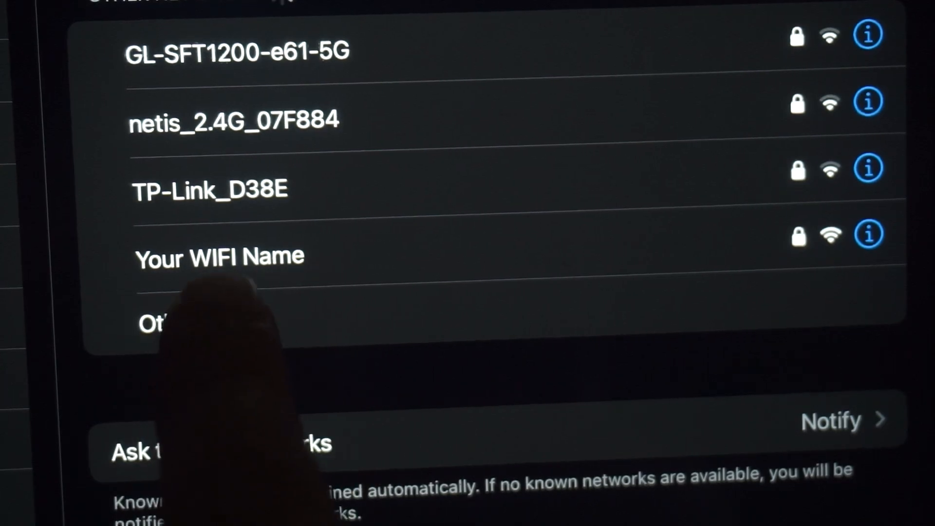
- Reconnect the device to the router's Wi-Fi and confirm it is connected
left_click(254, 256)
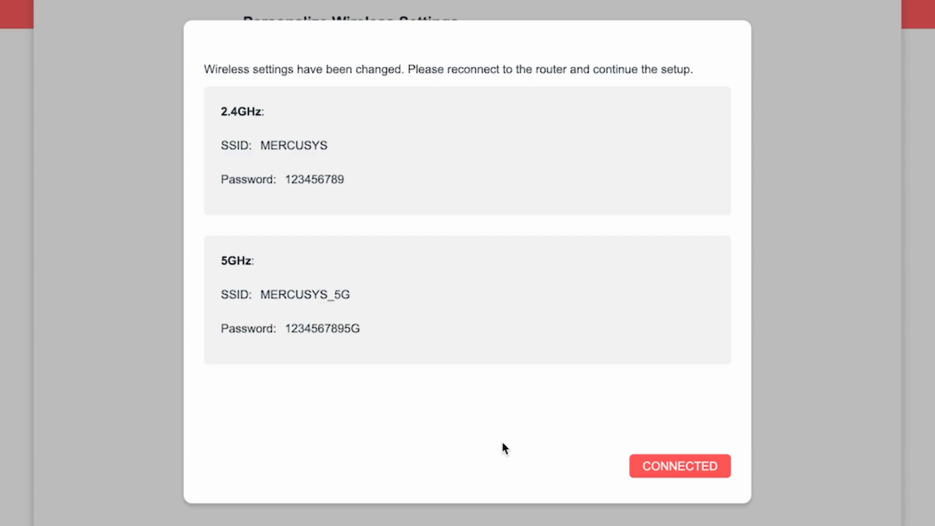
left_click(698, 468)
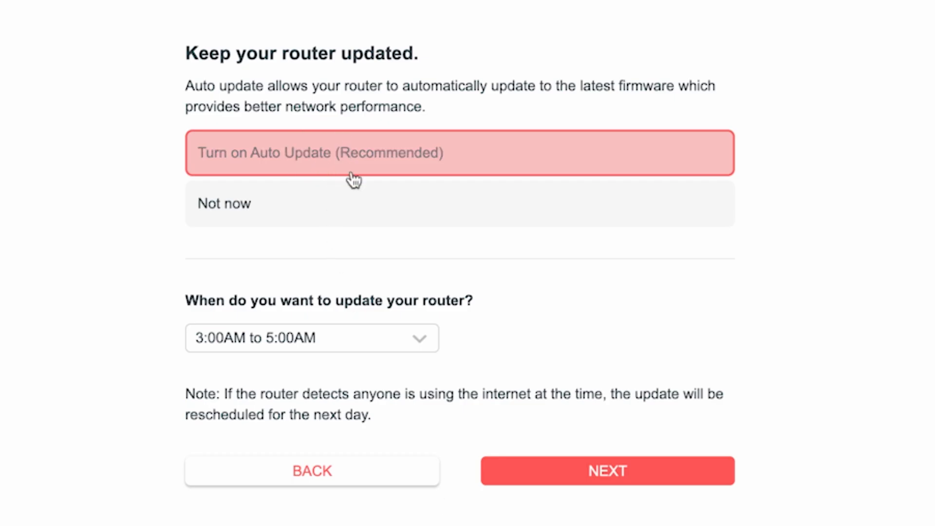
- Keep auto update on with the 3:00AM to 5:00AM update window selected
left_click(427, 347)
scroll(355, 487, "down", 5)
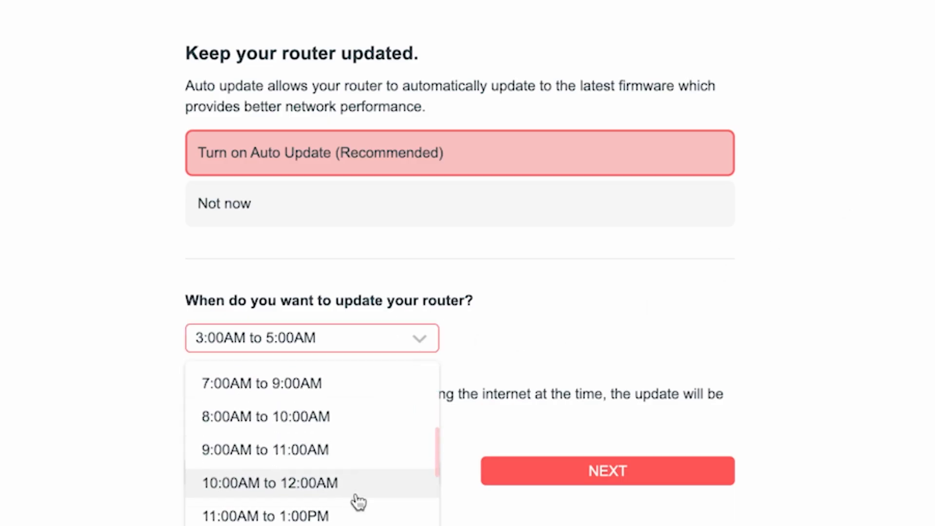
scroll(358, 492, "up", 5)
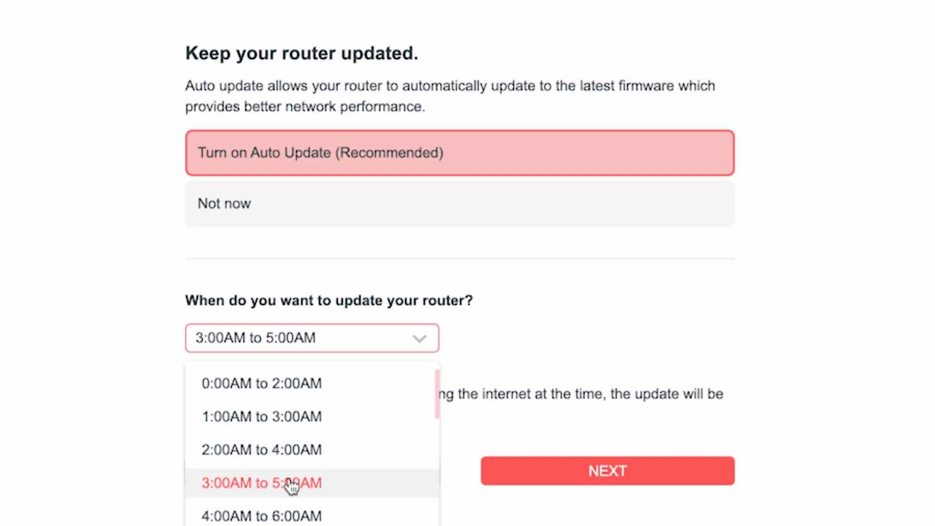
left_click(292, 486)
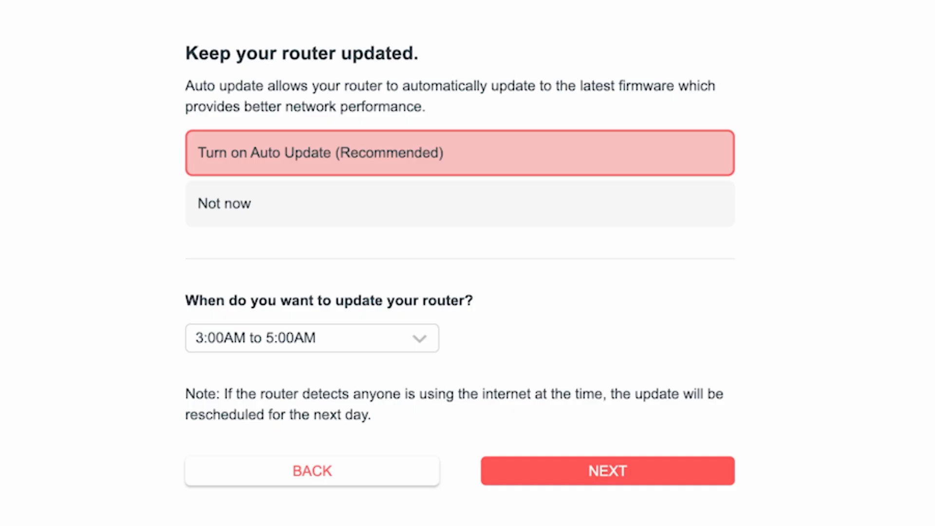
- Save the update schedule, pass the Success page, skip Cloud Service, and finish
left_click(636, 477)
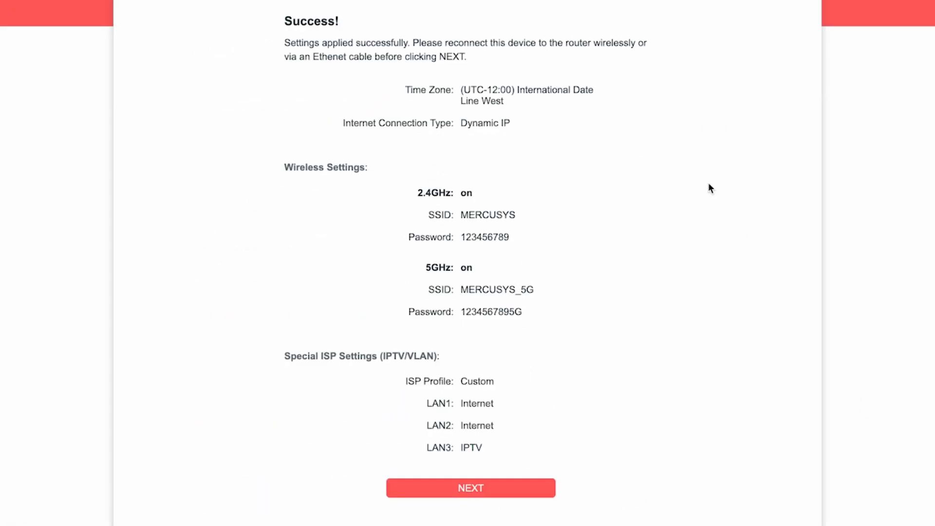
left_click(480, 485)
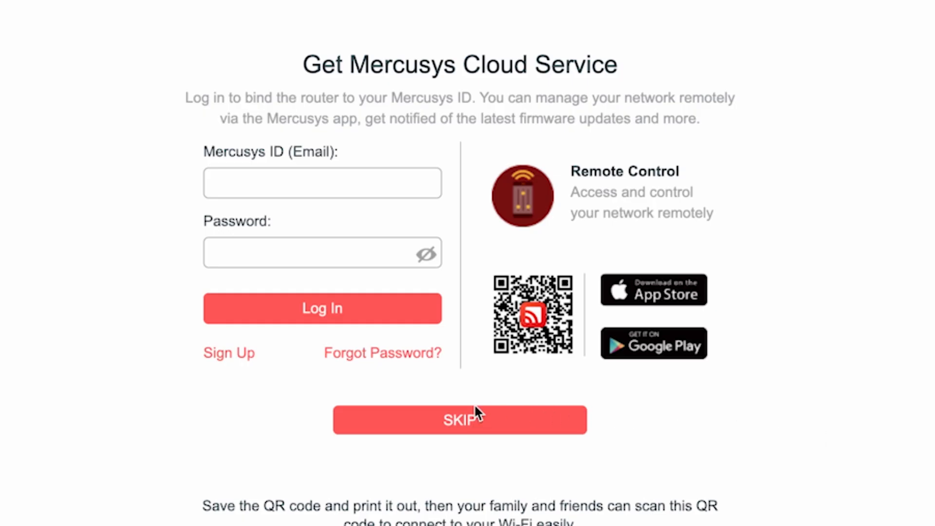
left_click(440, 429)
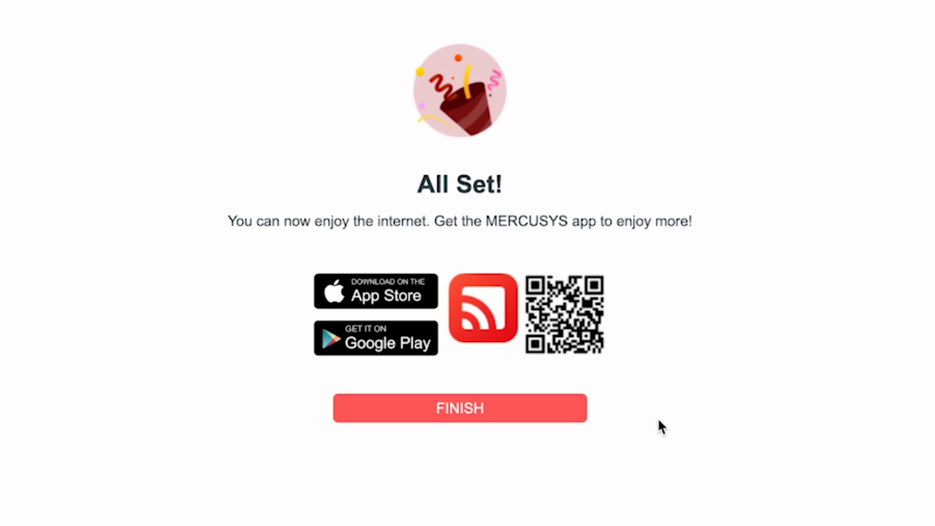
left_click(476, 418)
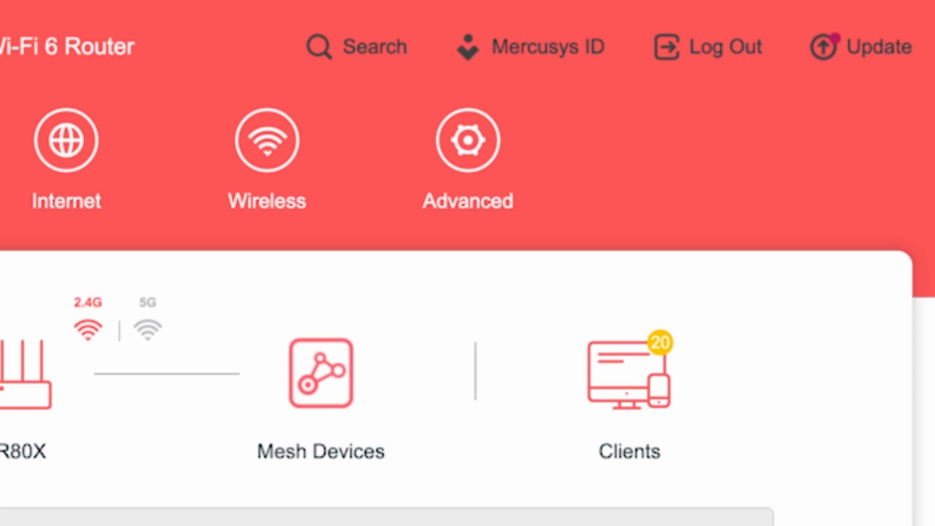
- Reboot the router via Advanced > System > Reboot
left_click(492, 152)
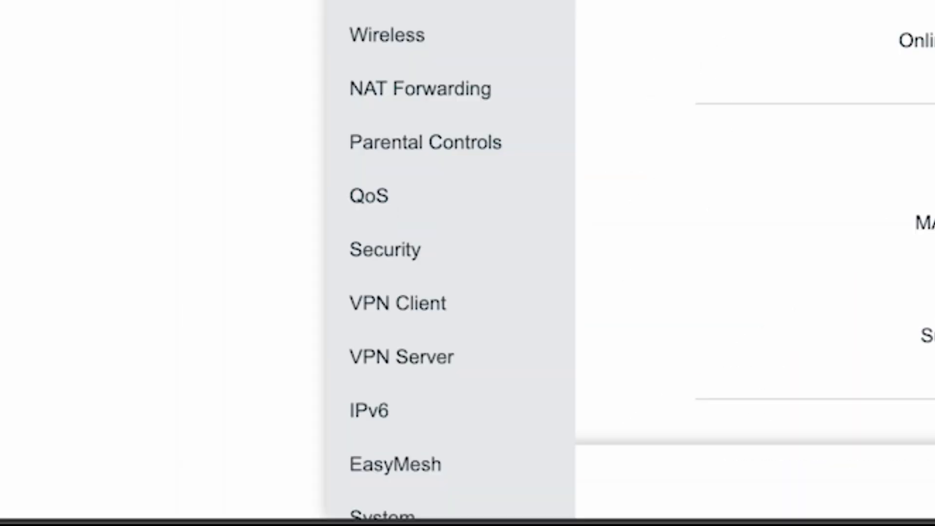
scroll(448, 243, "down", 2)
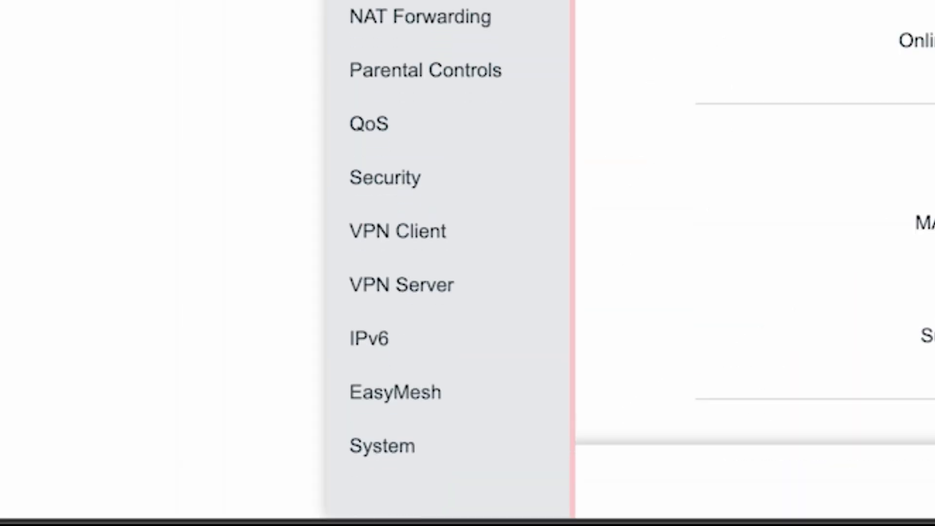
left_click(361, 451)
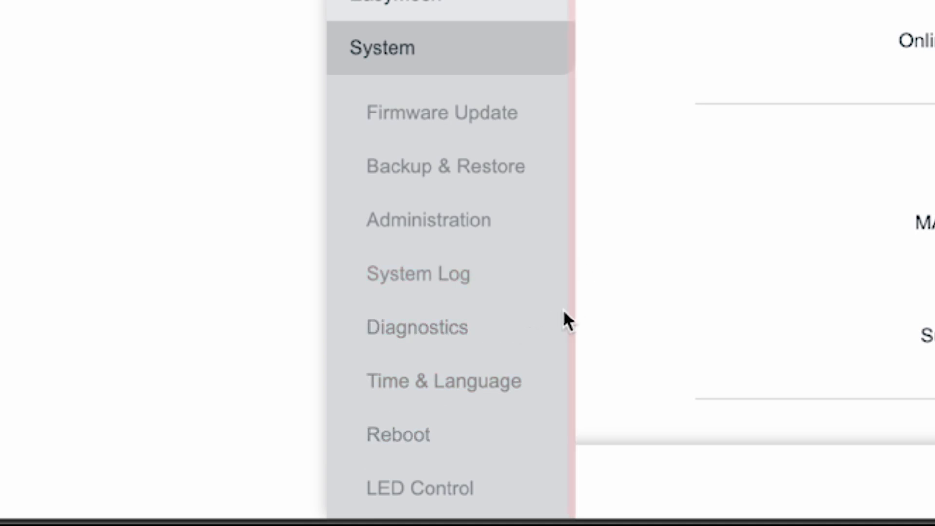
left_click(390, 433)
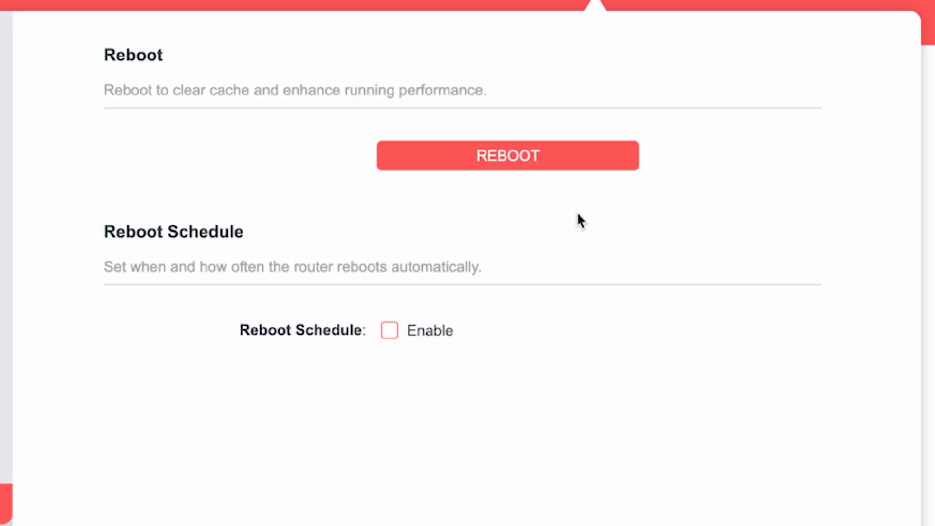
left_click(560, 154)
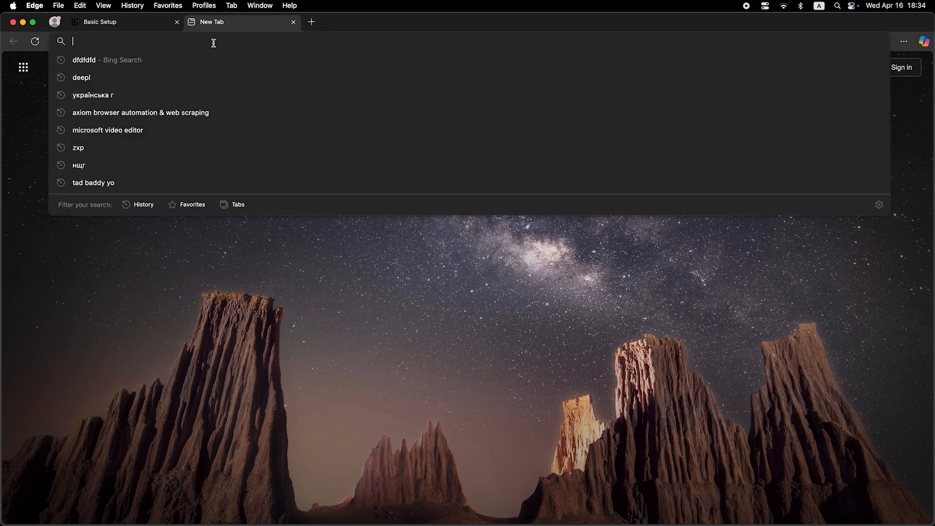
- Run a test search to confirm internet access, then log back into the router admin
type("dfdfdfdf")
key("Return")
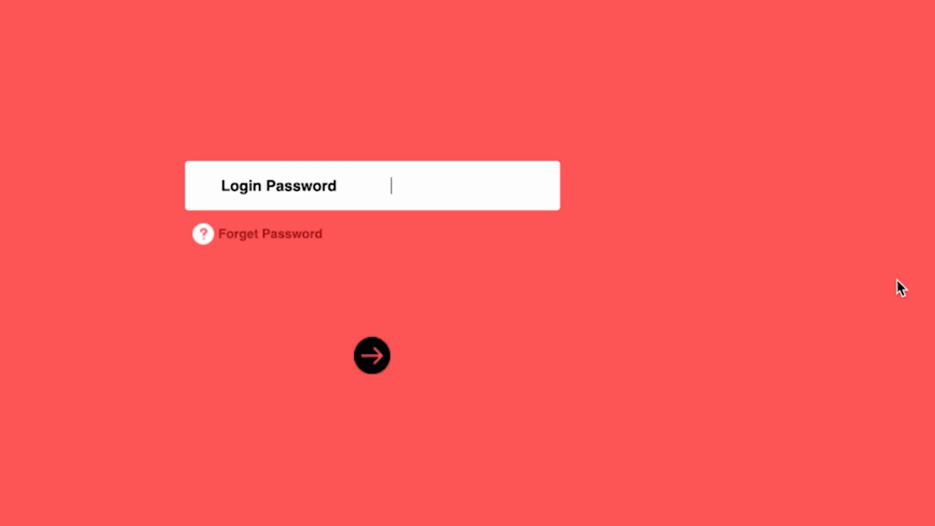
type("•••••••••")
key("Return")
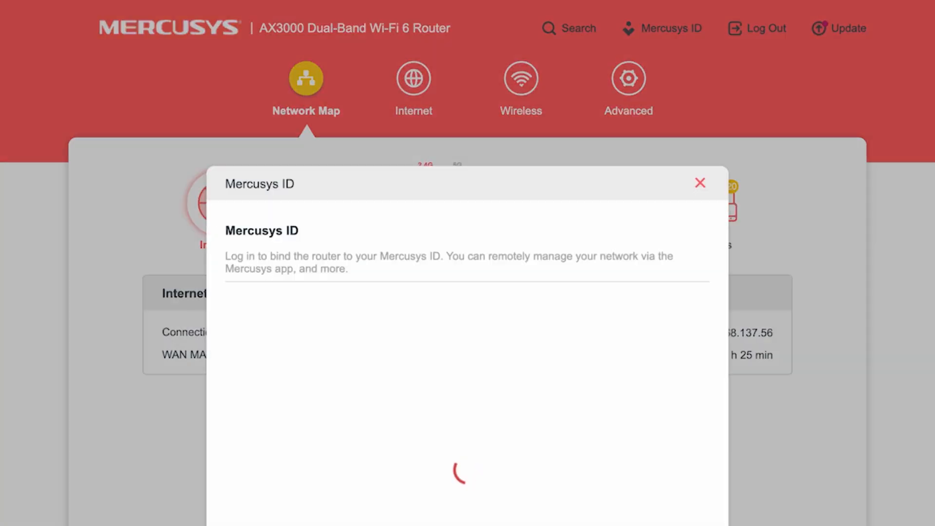
- Dismiss the Mercusys ID prompt, then set Internet's Router MAC Address to Clone Current Device MAC and save
left_click(701, 185)
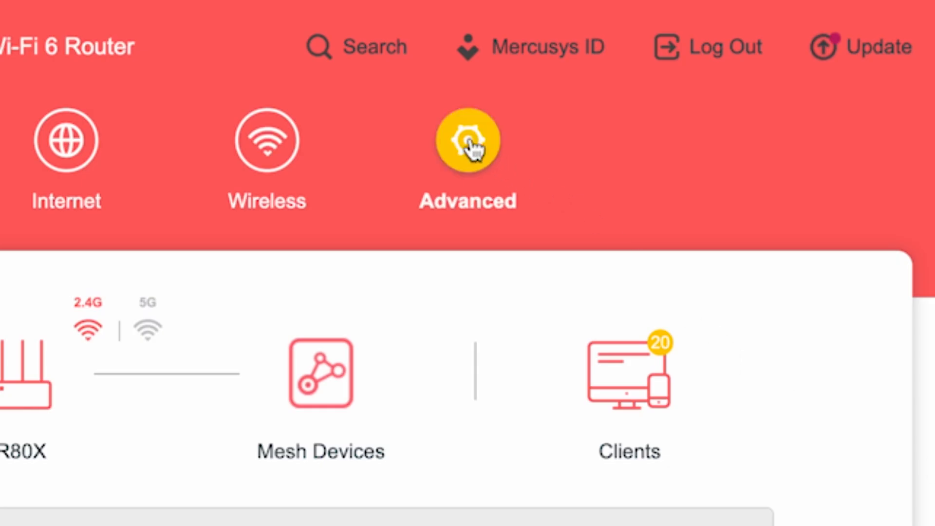
left_click(470, 142)
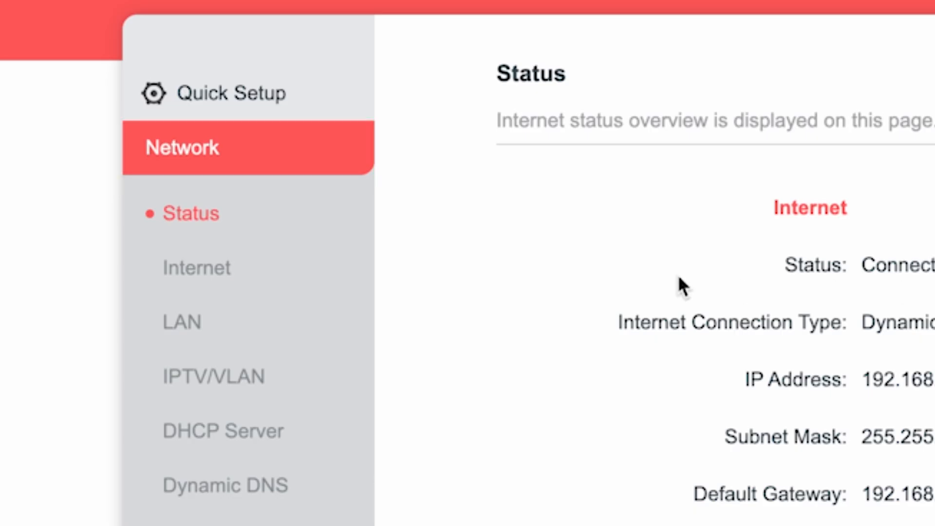
left_click(266, 270)
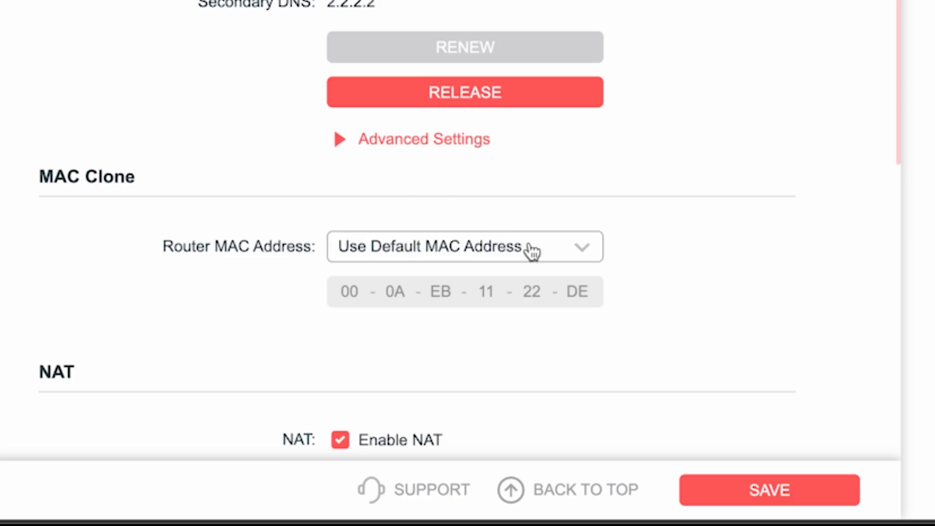
left_click(533, 251)
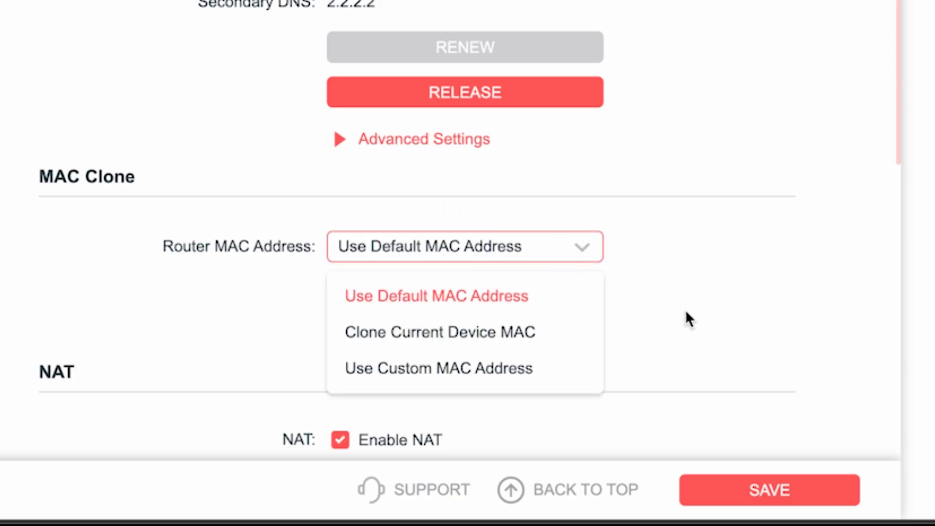
left_click(422, 336)
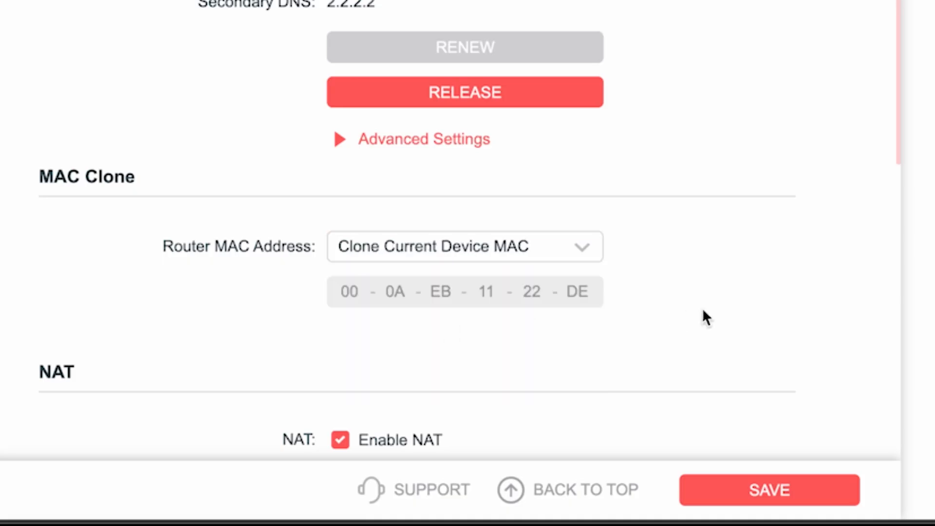
left_click(779, 490)
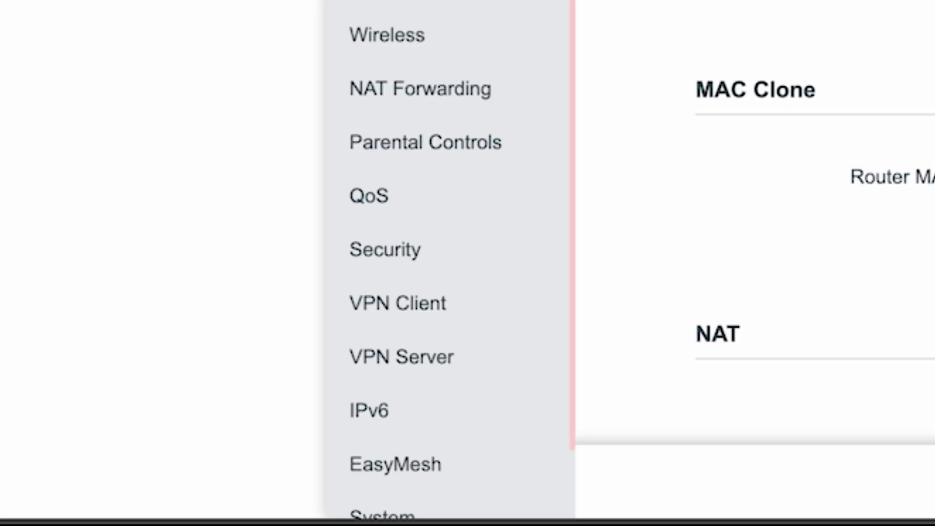
- Reboot the router from Advanced > System > Reboot
scroll(476, 188, "down", 1)
left_click(397, 455)
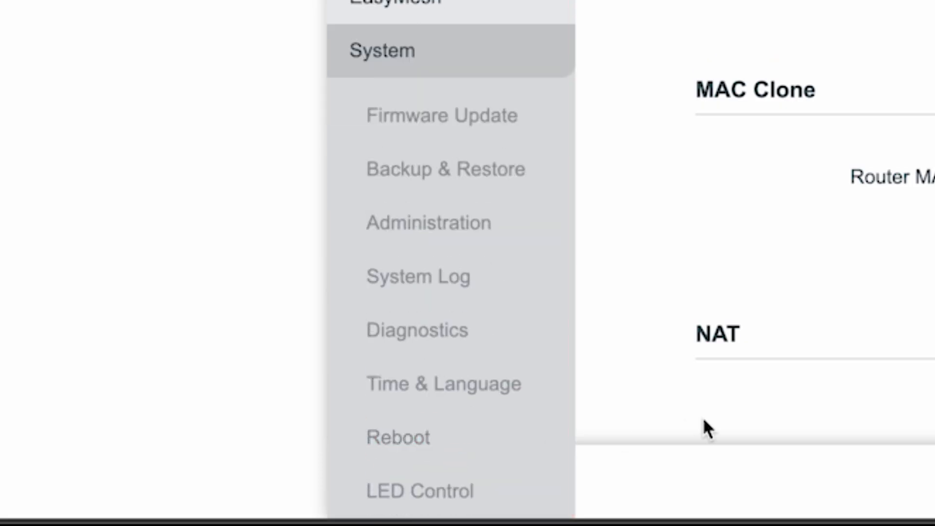
left_click(403, 438)
left_click(498, 172)
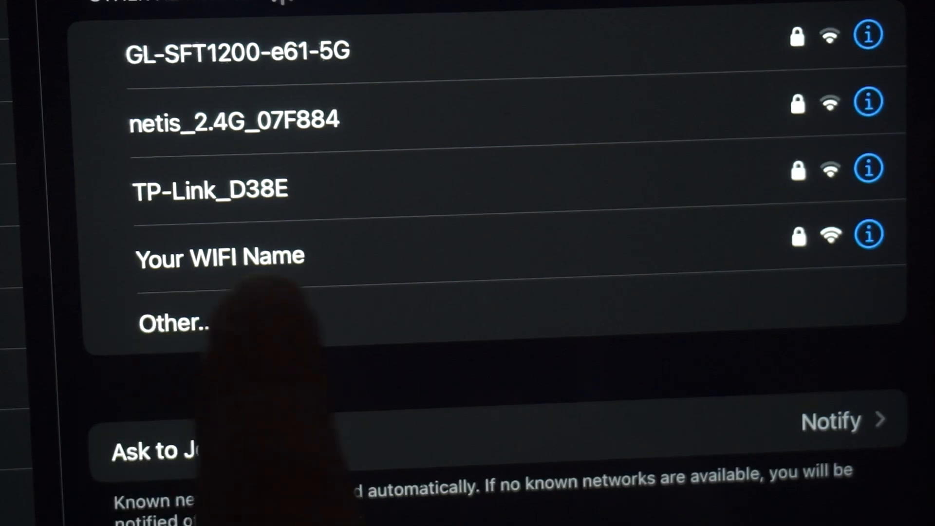
- Rejoin the router's Wi-Fi network and run a test search for 'sfsfsdf' in Edge
left_click(254, 256)
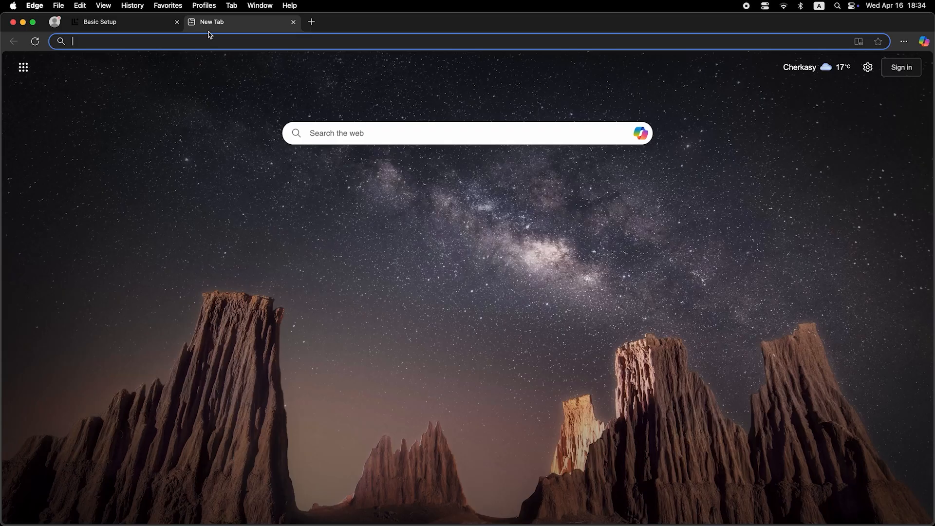
left_click(214, 42)
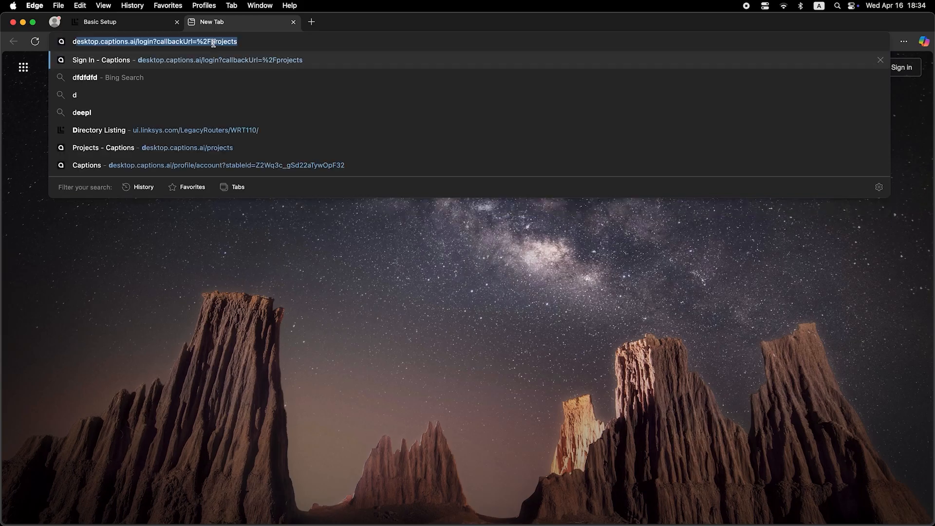
type("sfsfsdf")
key("Return")
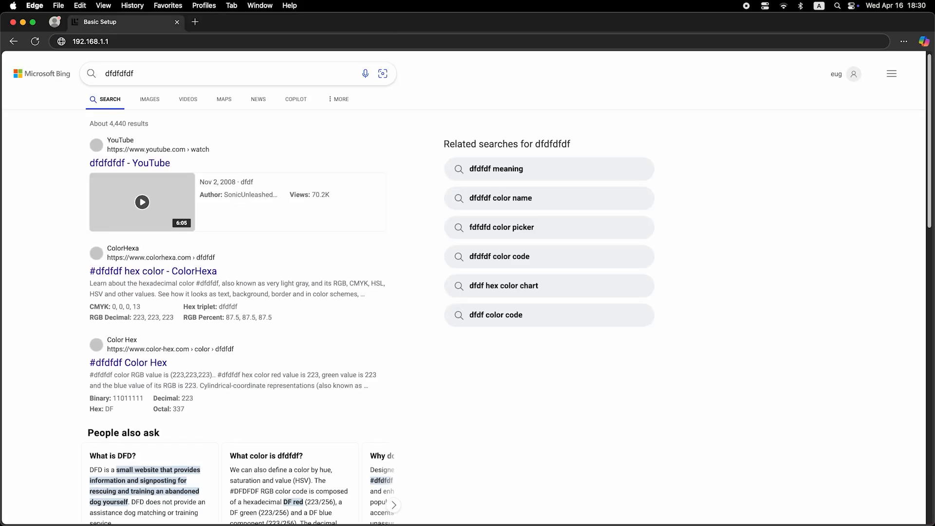